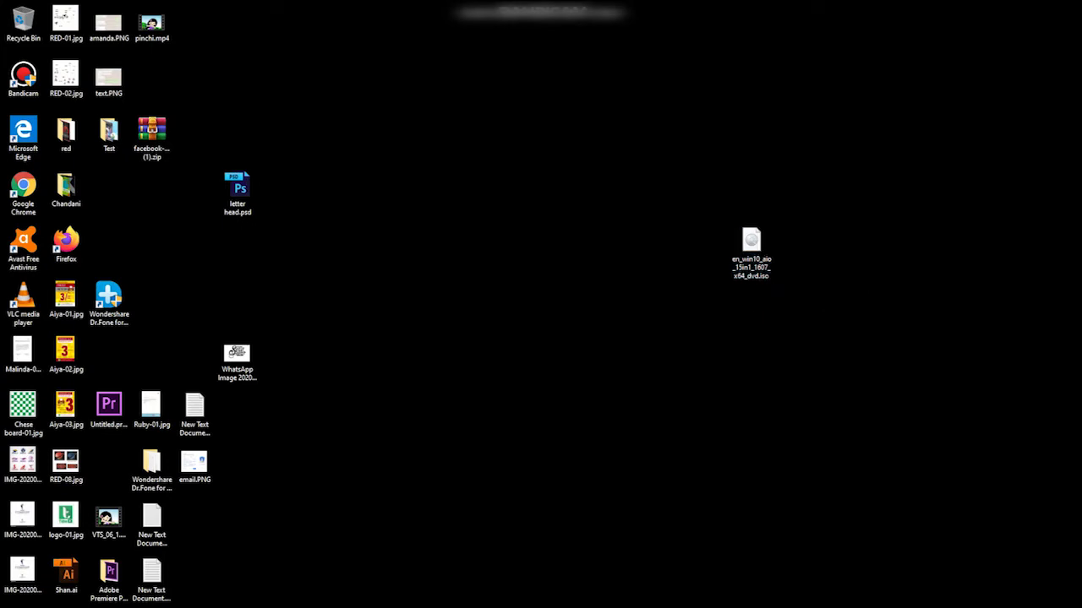
# Open This PC in File Explorer and bring up the format settings for the WIN10AIO_15 (I:) USB drive.
pyautogui.press('super')
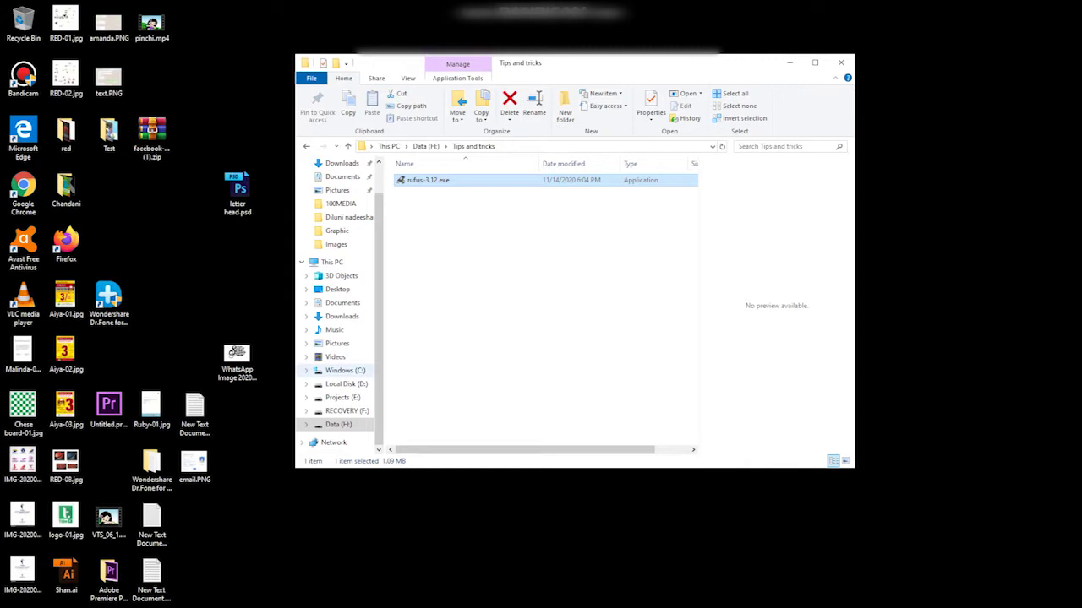
pyautogui.click(331, 262)
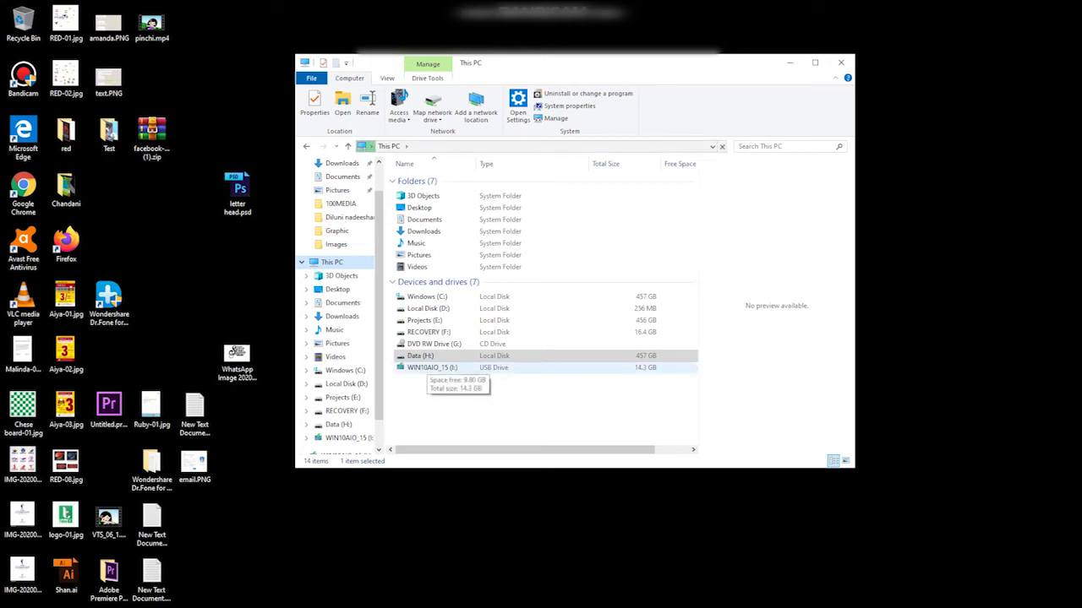
pyautogui.click(428, 368)
pyautogui.rightClick(425, 370)
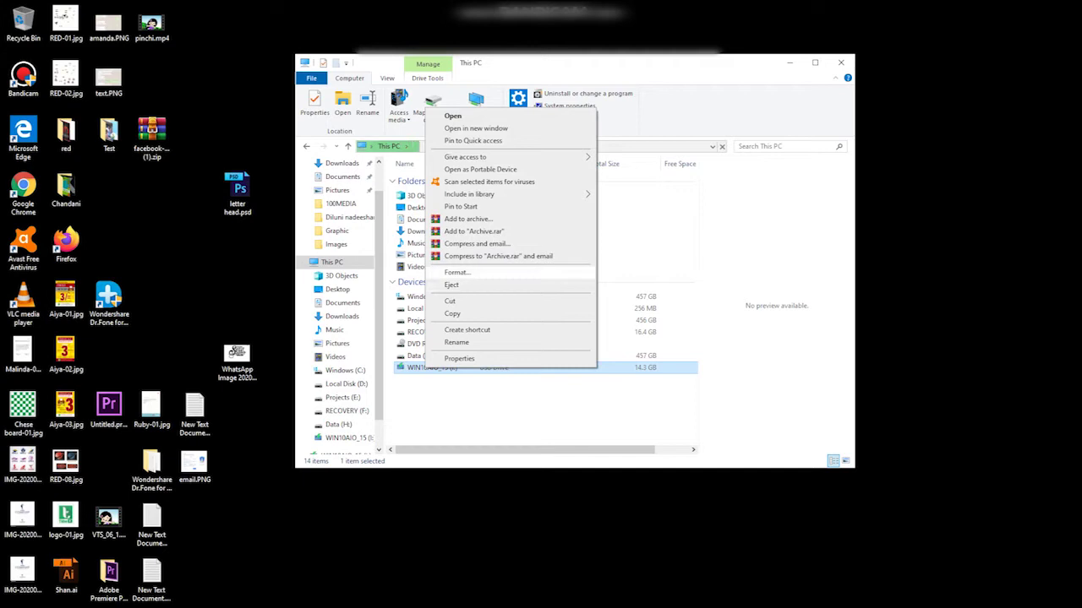
pyautogui.click(456, 272)
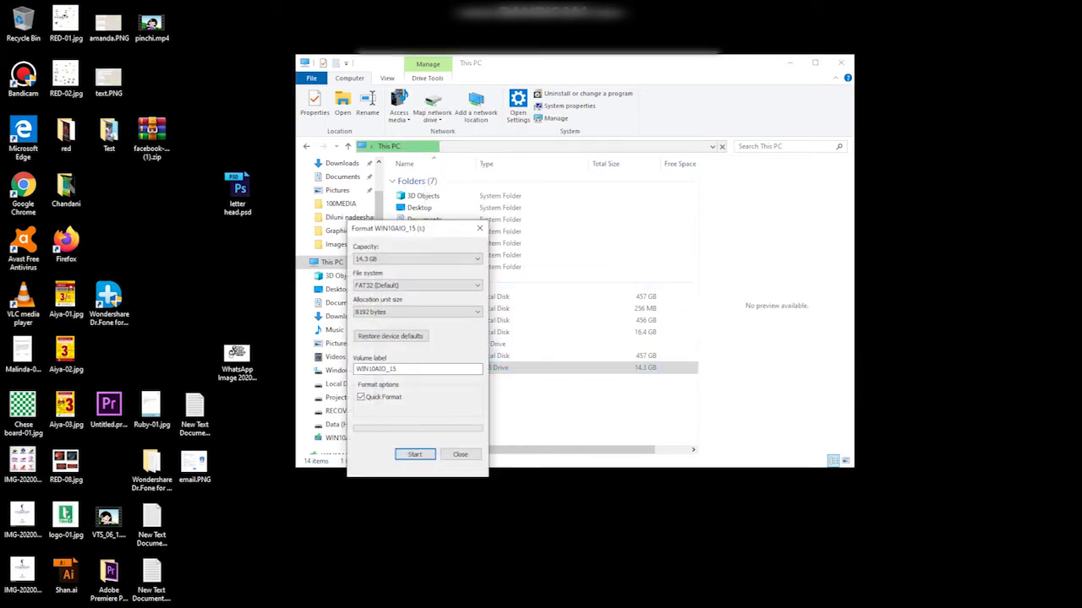
# Quick-format the USB drive with the volume label "pen drive", accept the data erasure and close the format dialog.
pyautogui.moveTo(398, 368); pyautogui.dragTo(336, 358)
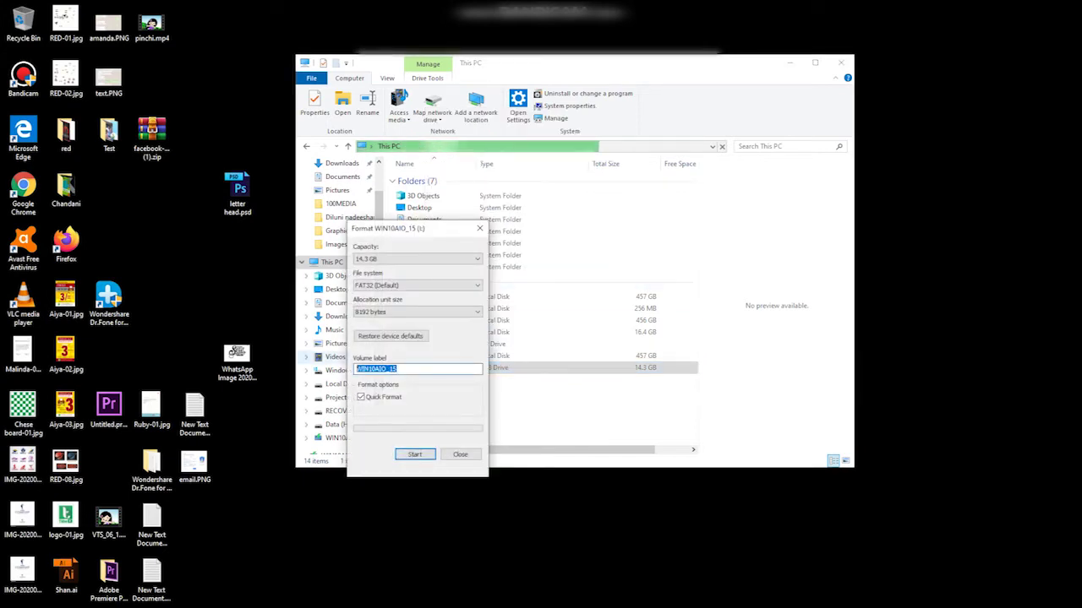
pyautogui.write('ne')
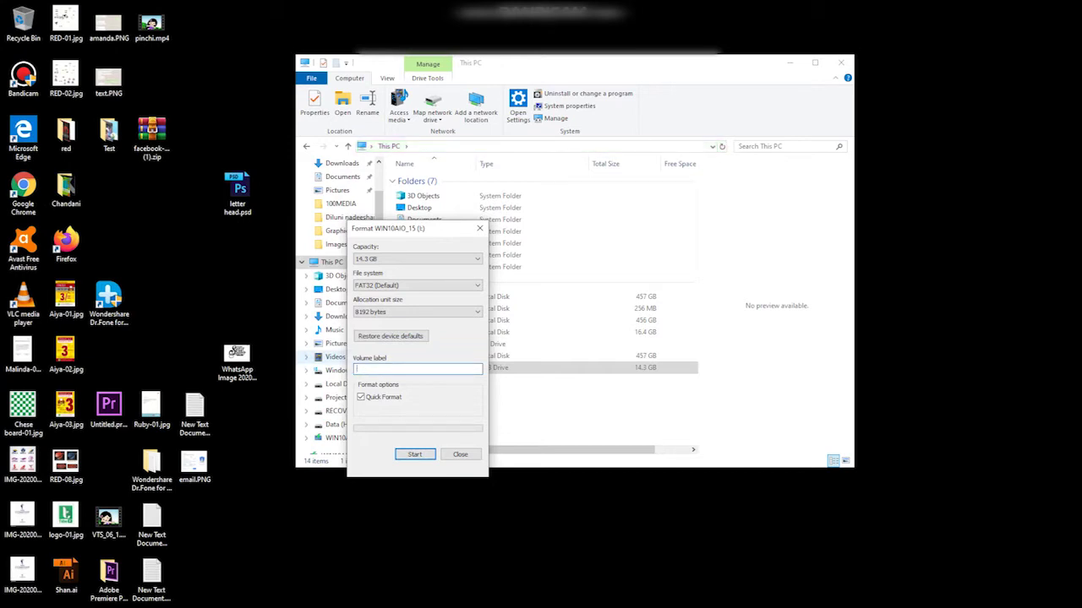
pyautogui.write('pen driv')
pyautogui.press('Return')
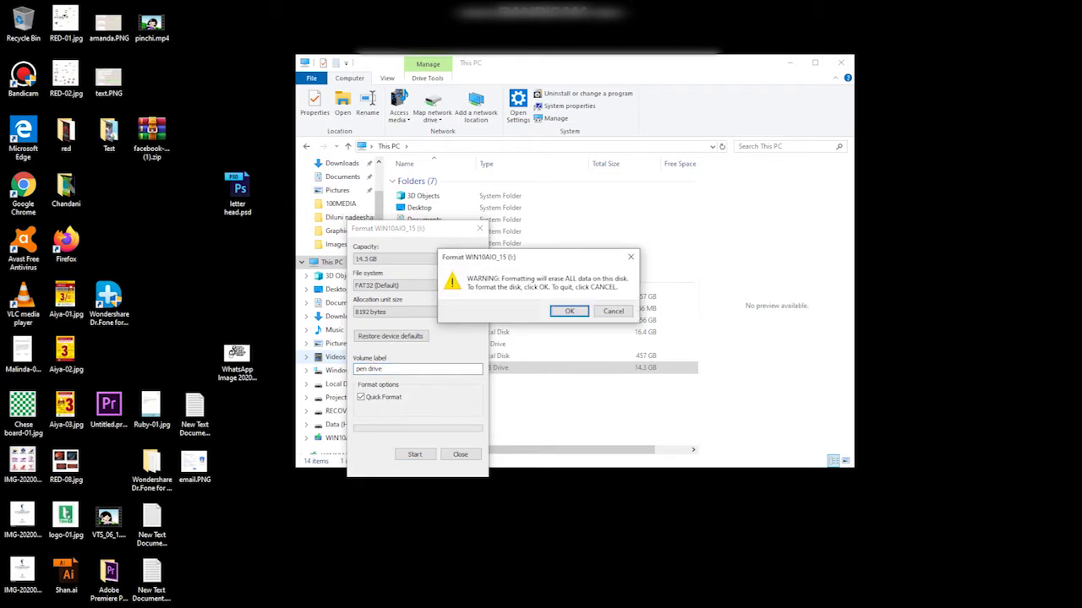
pyautogui.press('Return')
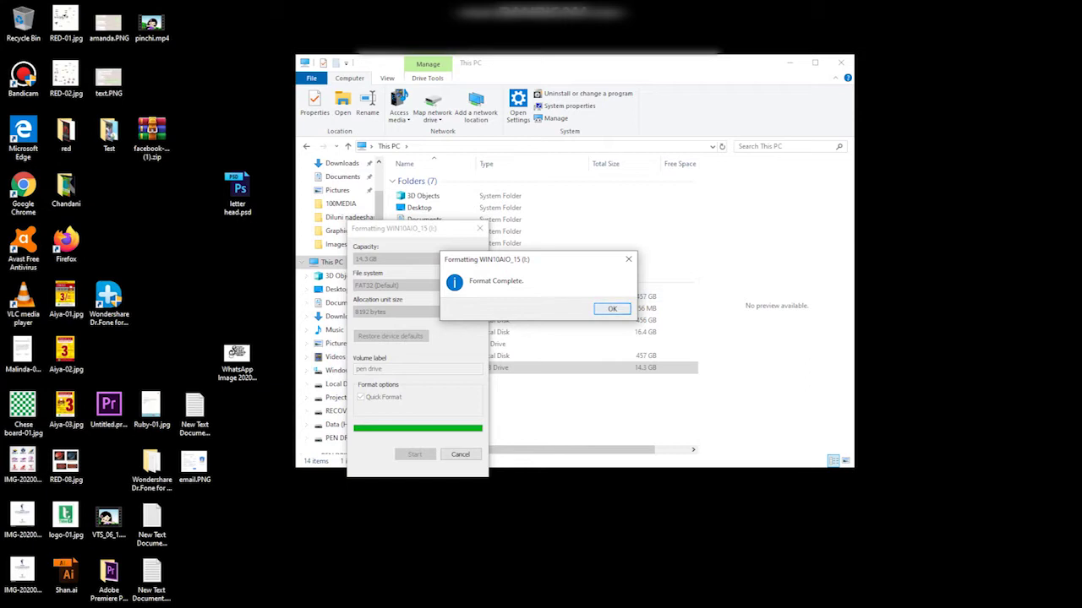
pyautogui.press('Return')
pyautogui.click(479, 228)
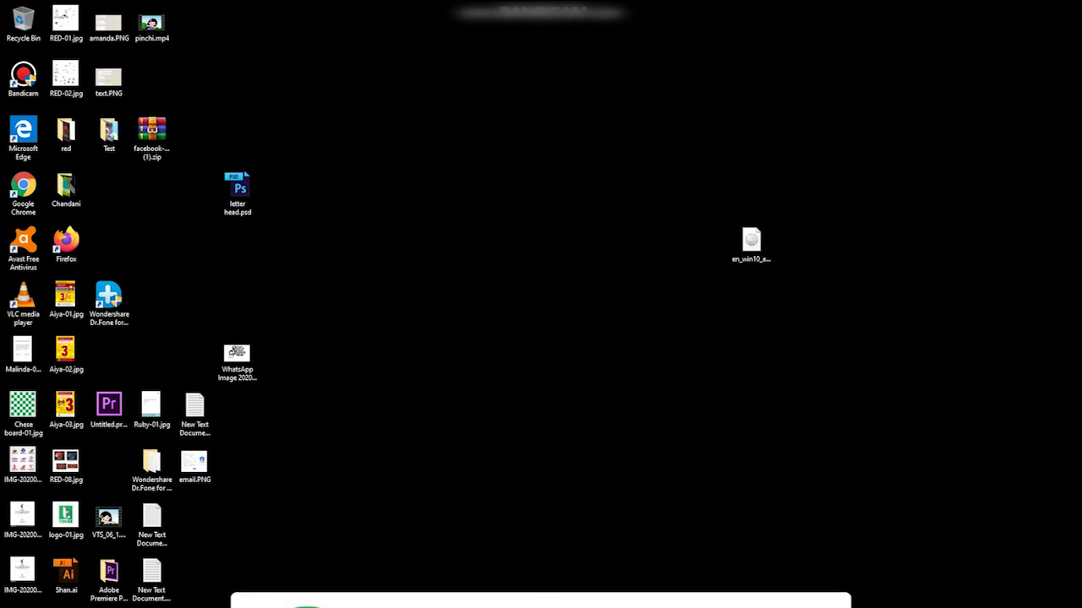
# Show This PC in a new File Explorer window and select the PEN DRIVE (I:) USB drive.
pyautogui.click(751, 245)
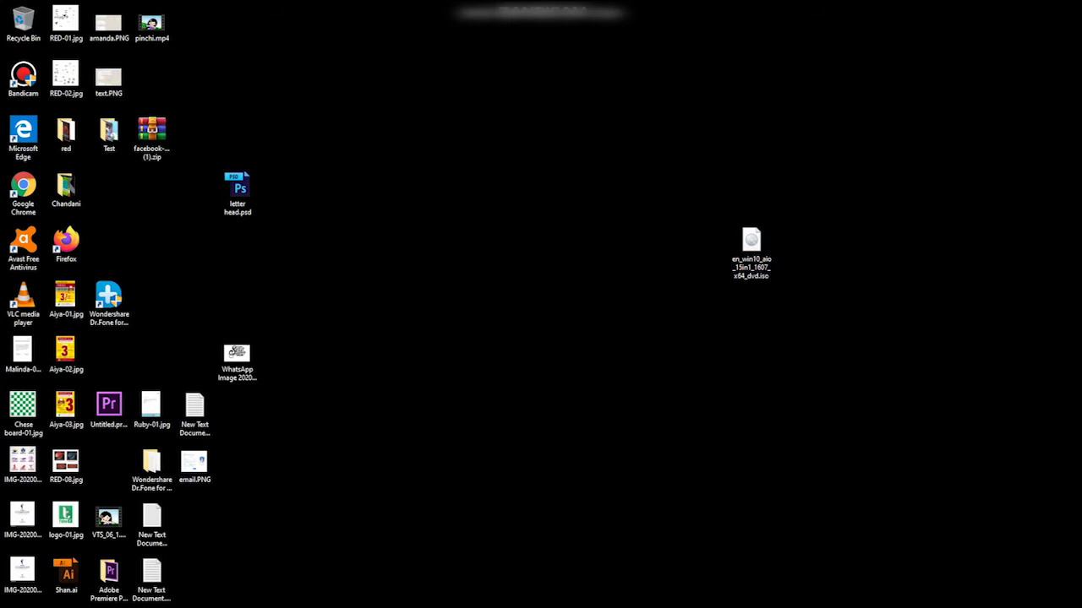
pyautogui.press('super')
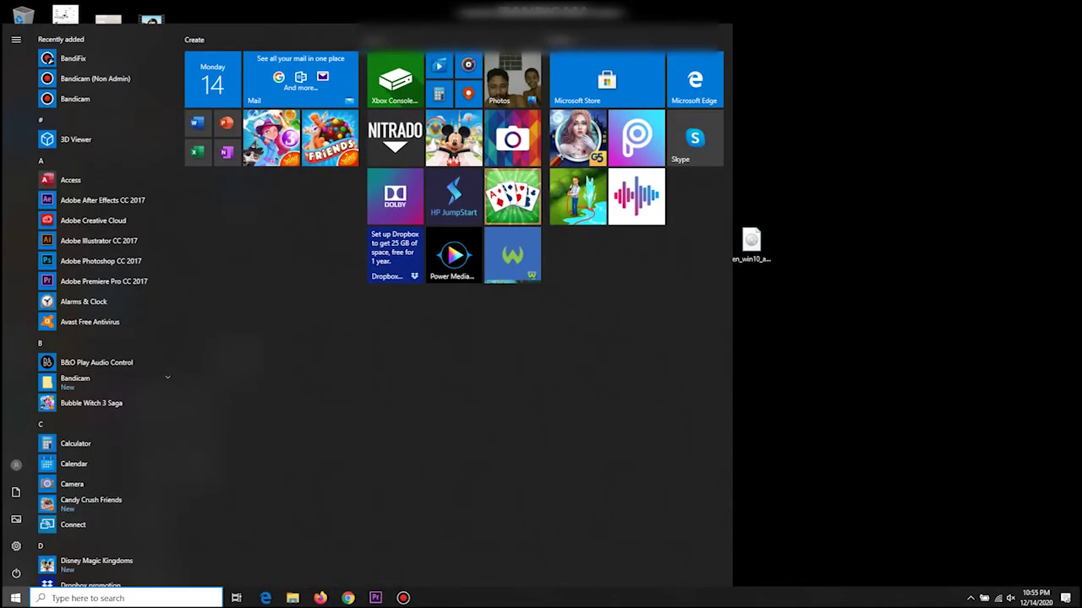
pyautogui.click(292, 598)
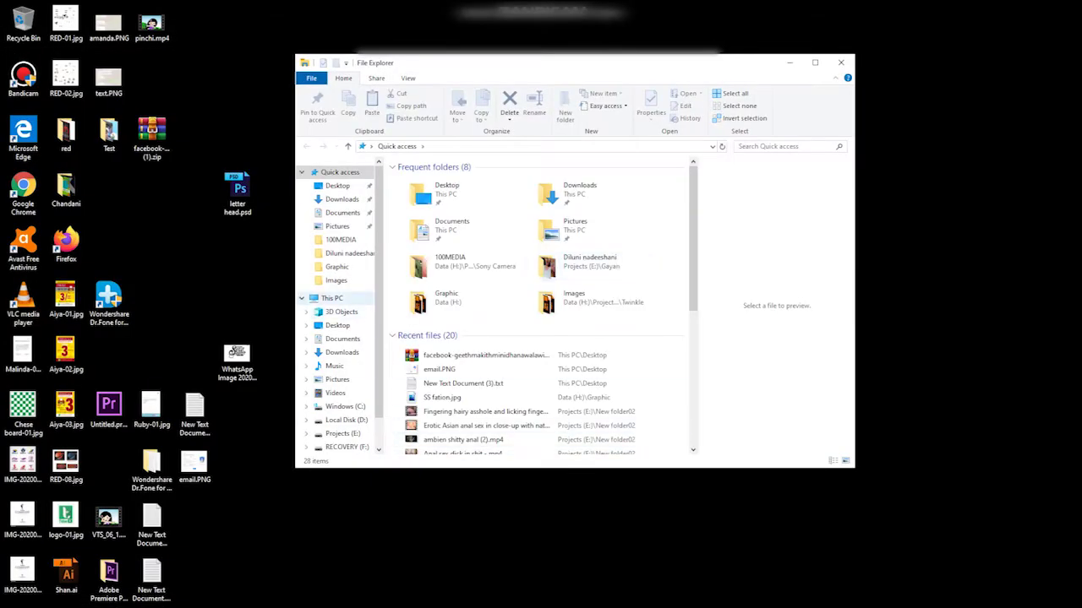
pyautogui.click(331, 298)
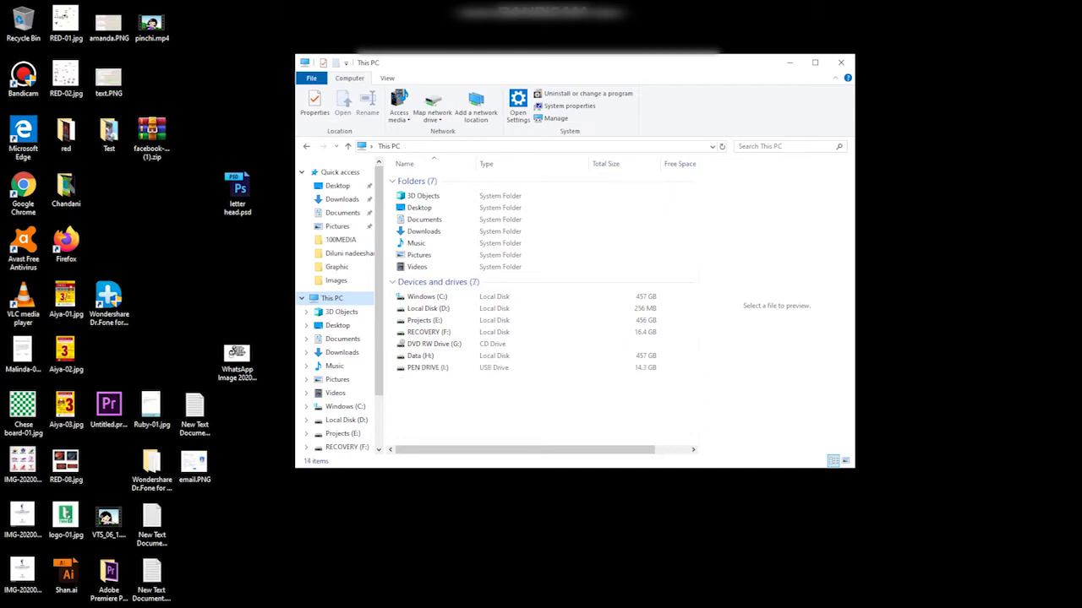
pyautogui.click(427, 368)
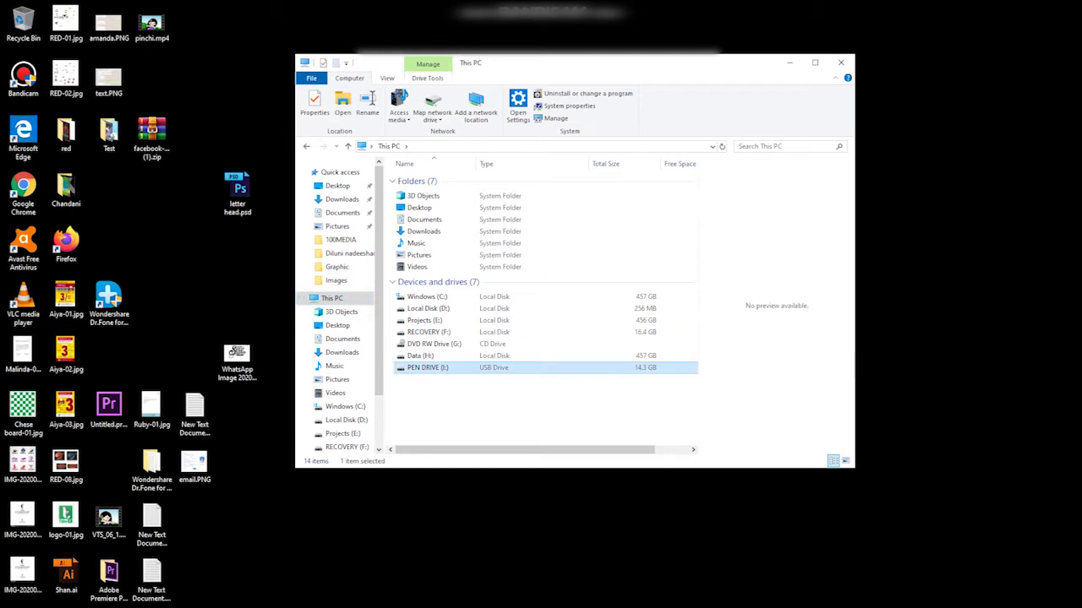
pyautogui.moveTo(575, 62); pyautogui.dragTo(661, 82)
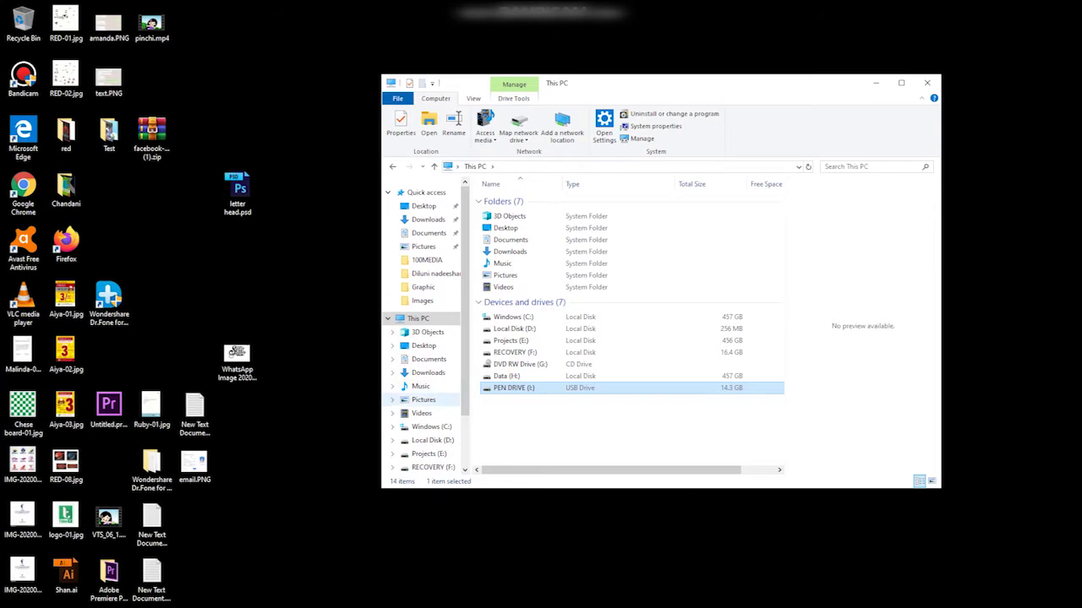
# Open the Tips and tricks folder on the Data (H:) drive and launch rufus-3.12.exe.
pyautogui.press('super')
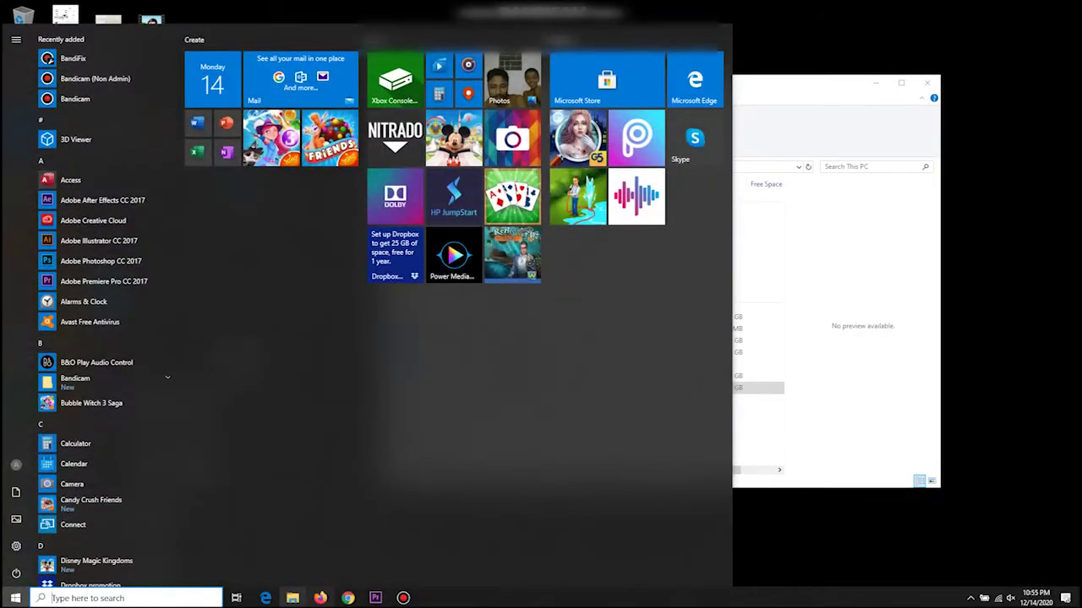
pyautogui.click(292, 596)
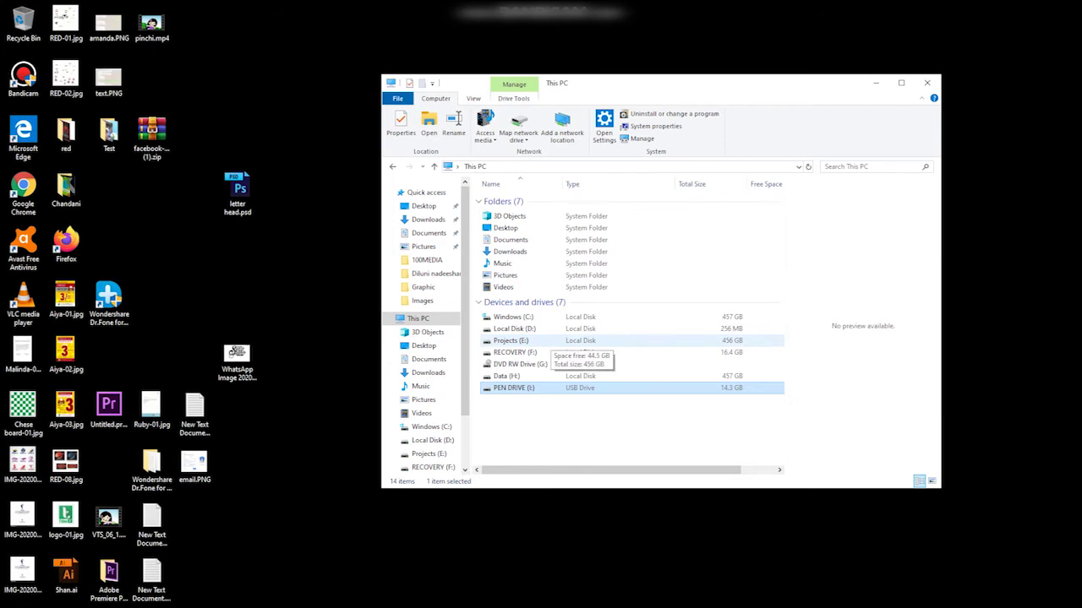
pyautogui.doubleClick(507, 376)
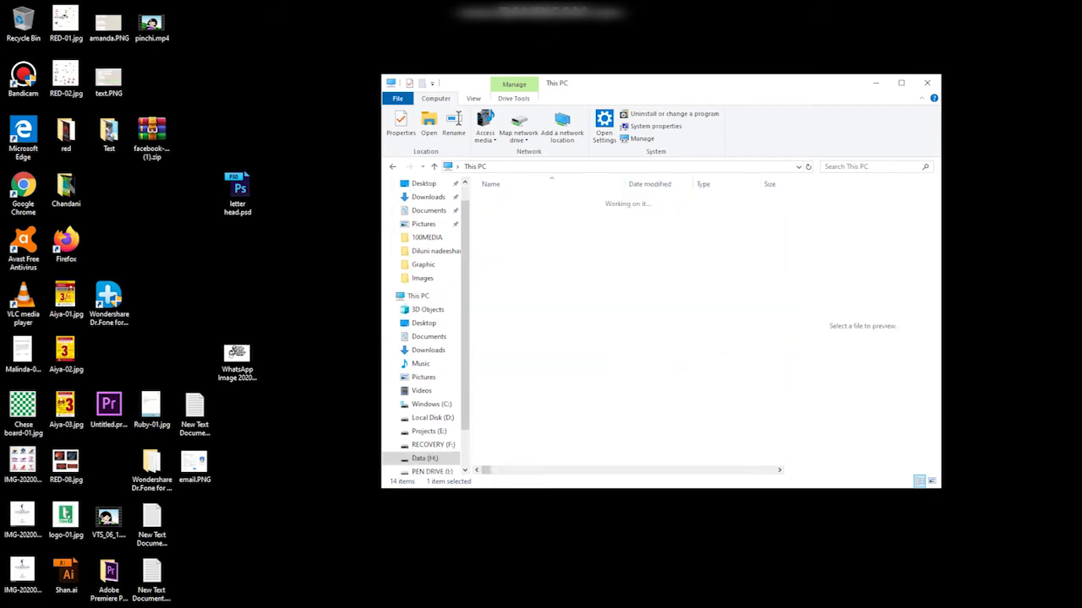
pyautogui.click(515, 248)
pyautogui.doubleClick(514, 247)
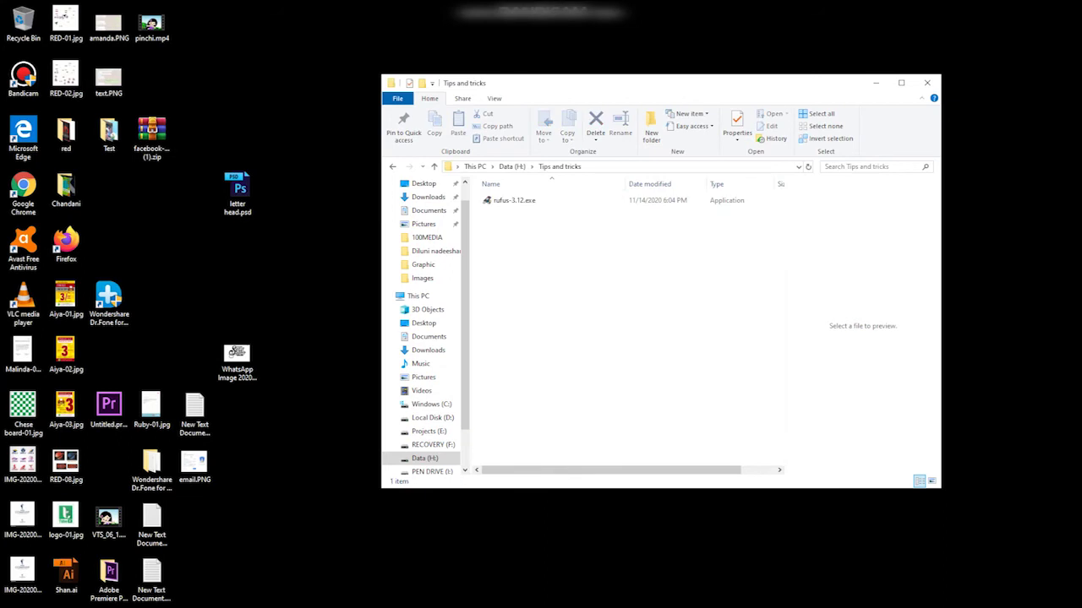
pyautogui.click(515, 200)
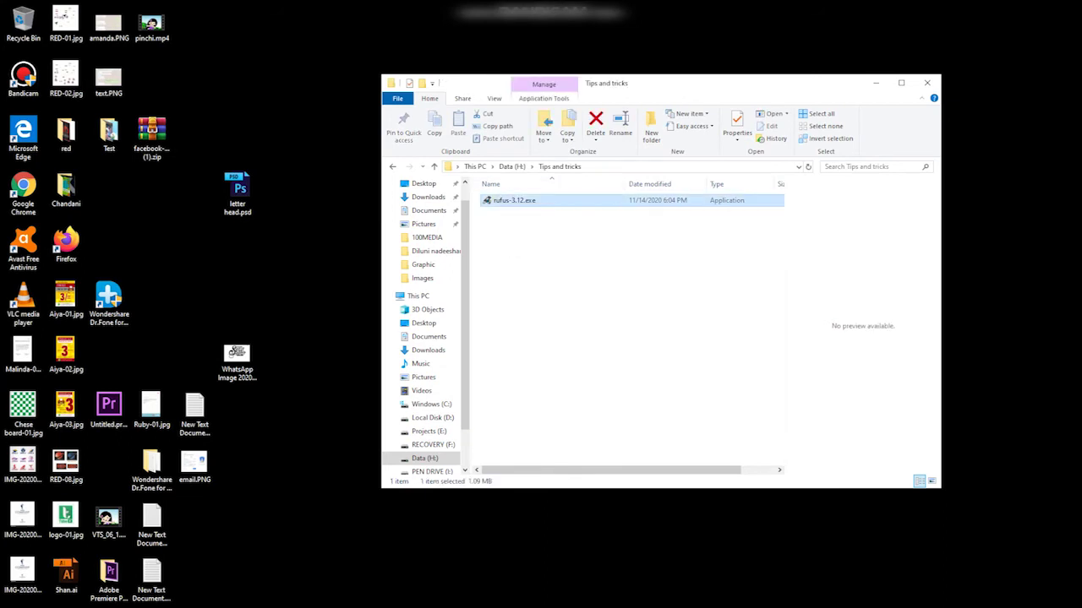
pyautogui.rightClick(505, 201)
pyautogui.click(533, 207)
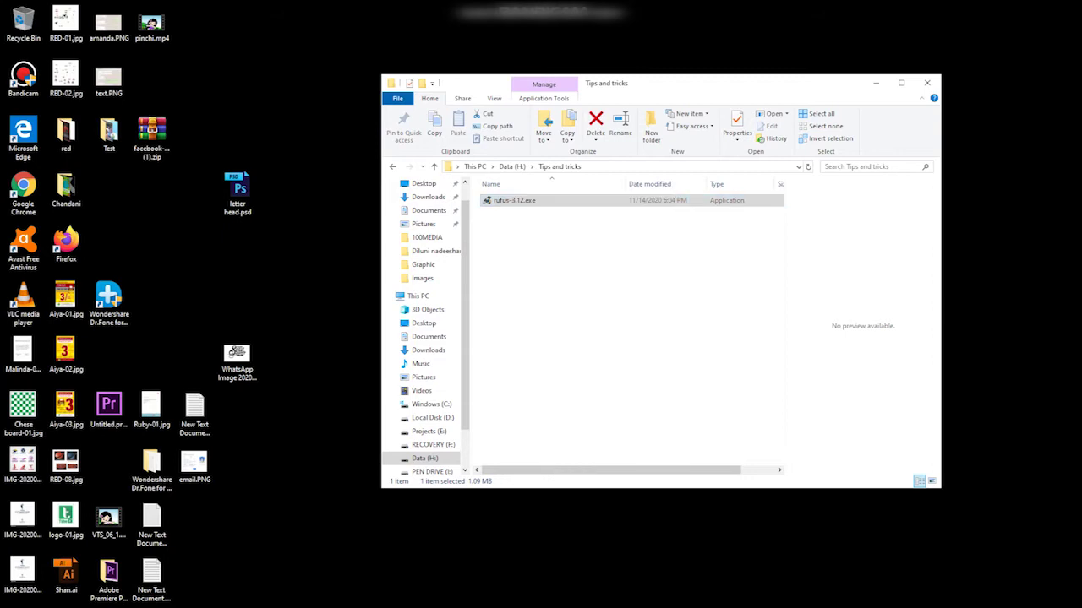
# Choose PEN DRIVE (I:) [16 GB] as the Rufus device and Disk or ISO image as the boot selection.
pyautogui.moveTo(541, 132); pyautogui.dragTo(452, 66)
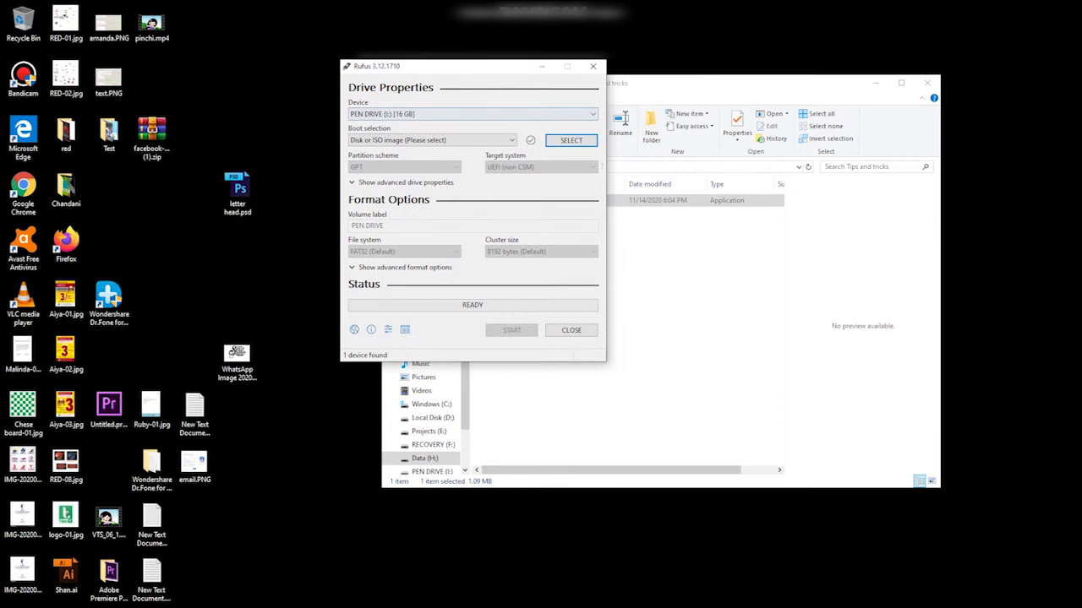
pyautogui.click(433, 113)
pyautogui.click(404, 125)
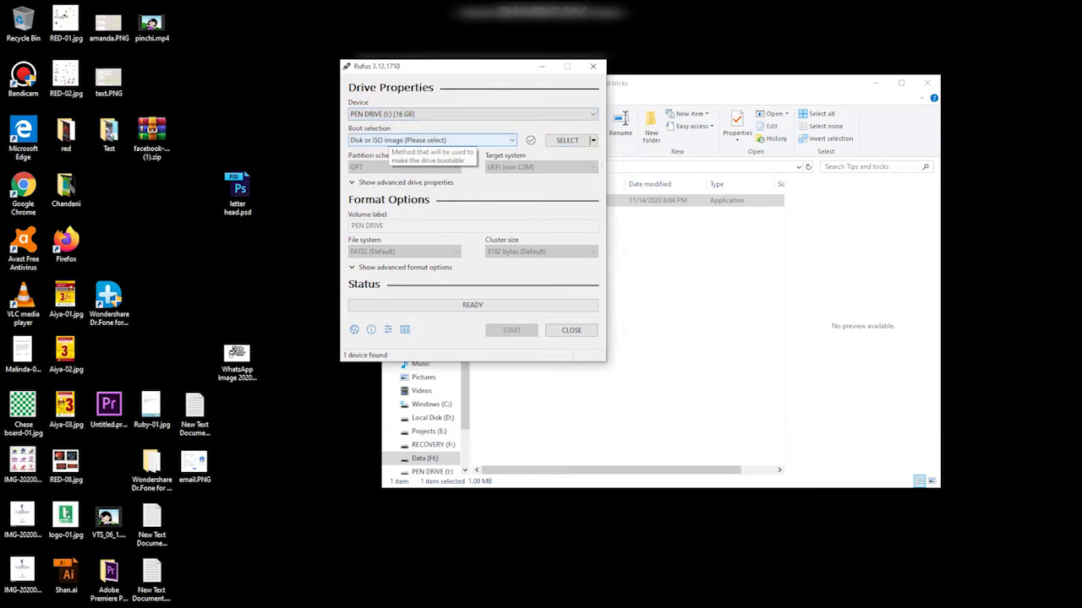
pyautogui.click(431, 140)
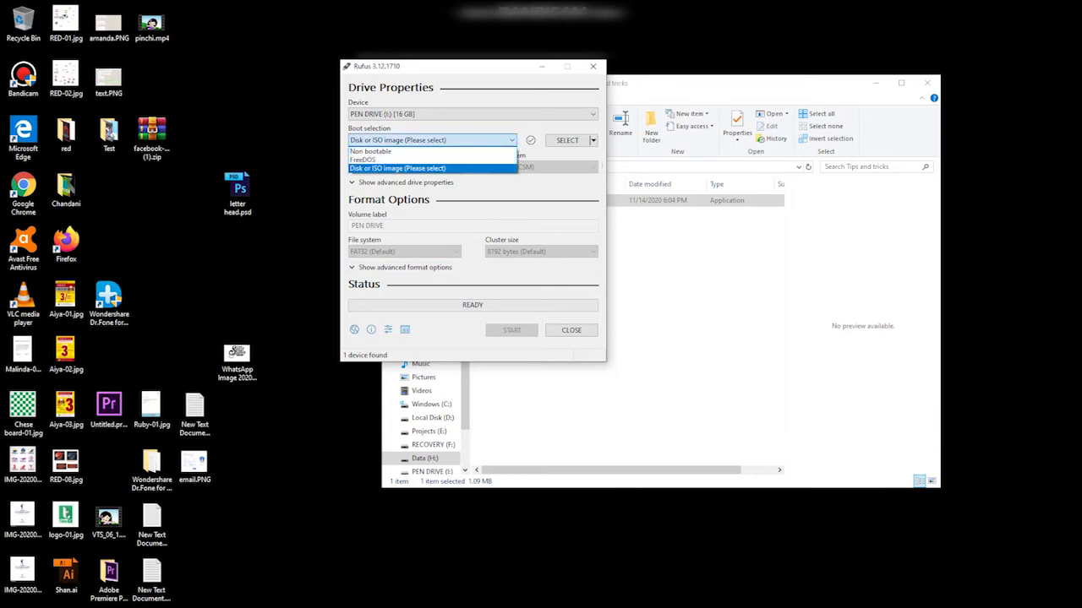
pyautogui.click(431, 168)
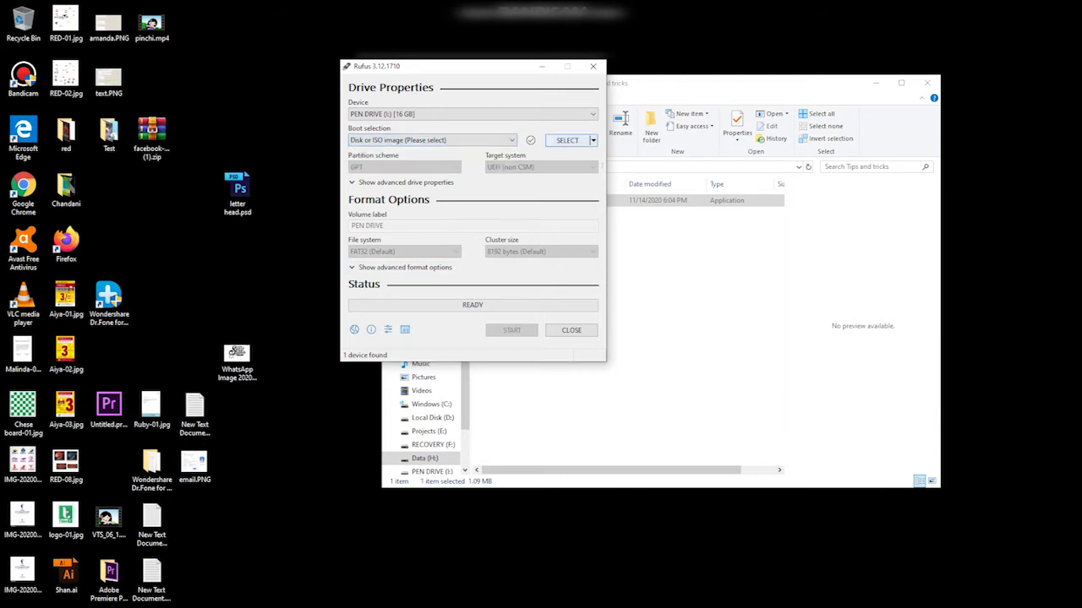
# Load en_win10_aio_15in1_1607_x64_dvd.iso from the Desktop as the boot image.
pyautogui.click(567, 140)
pyautogui.click(567, 140)
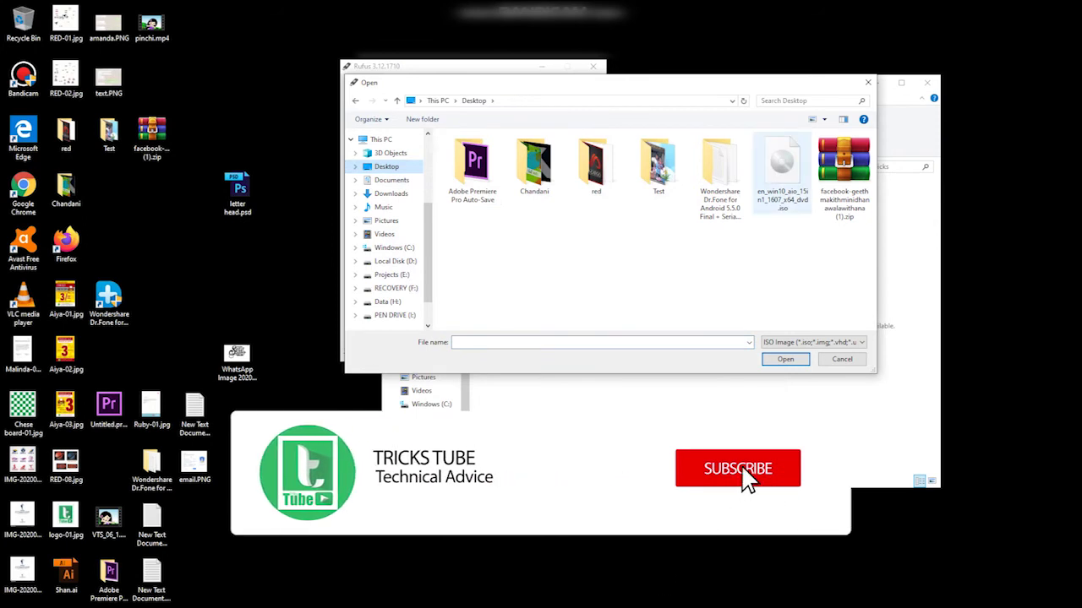
pyautogui.click(780, 195)
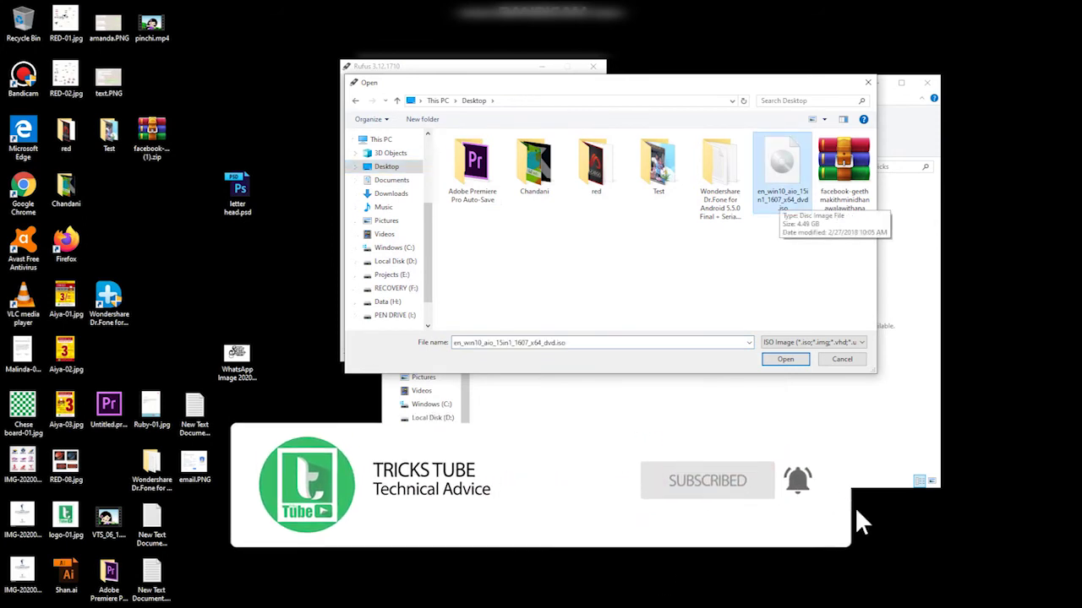
pyautogui.moveTo(719, 82); pyautogui.dragTo(687, 78)
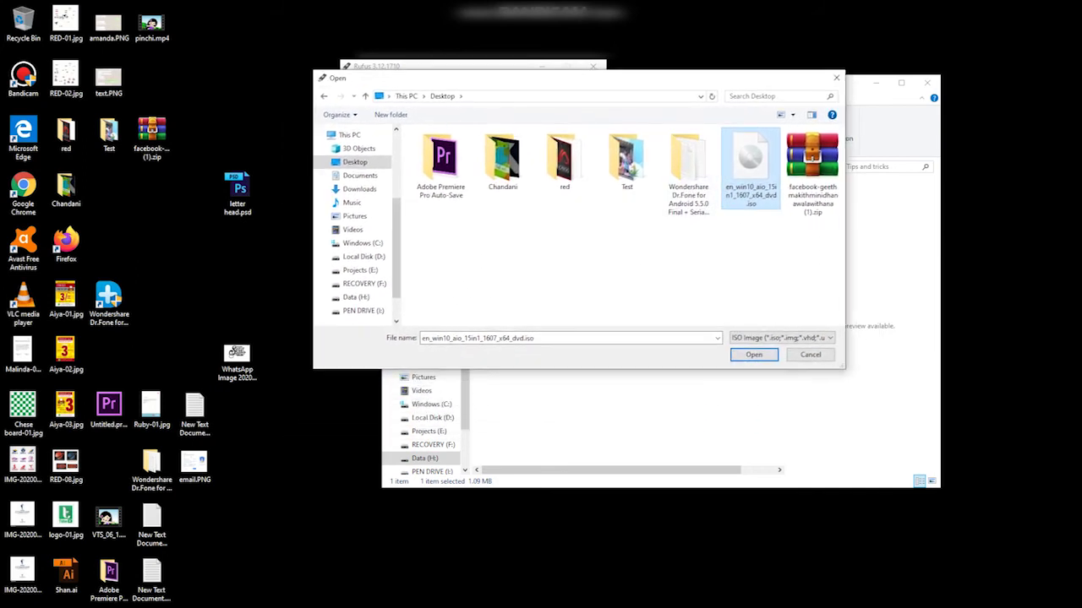
pyautogui.click(754, 354)
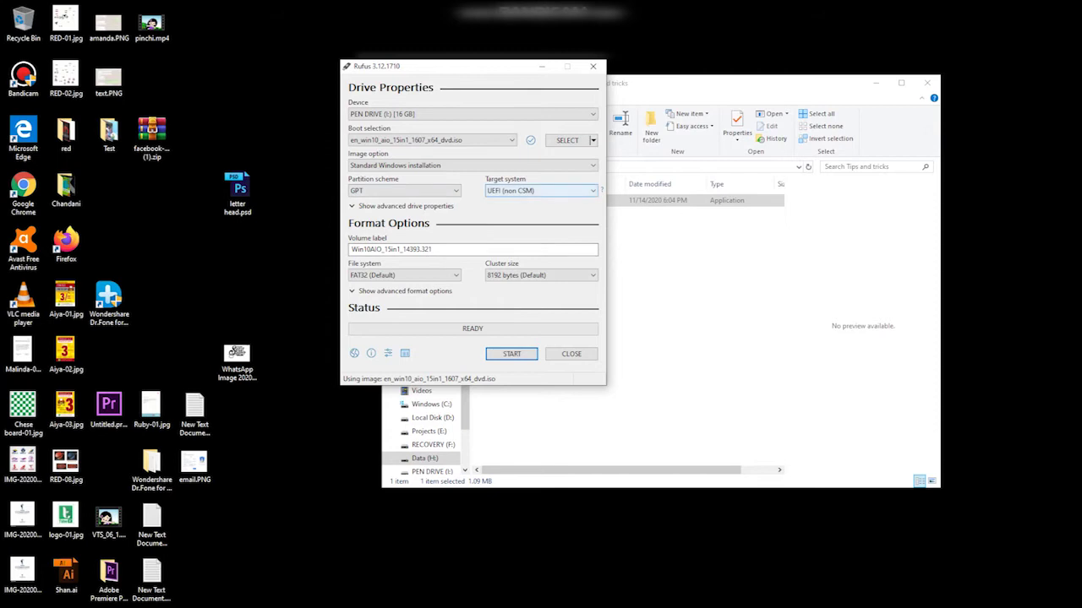
# Dismiss the Rufus update offer and keep the GPT partition scheme with the FAT32 (Default) file system.
pyautogui.click(541, 190)
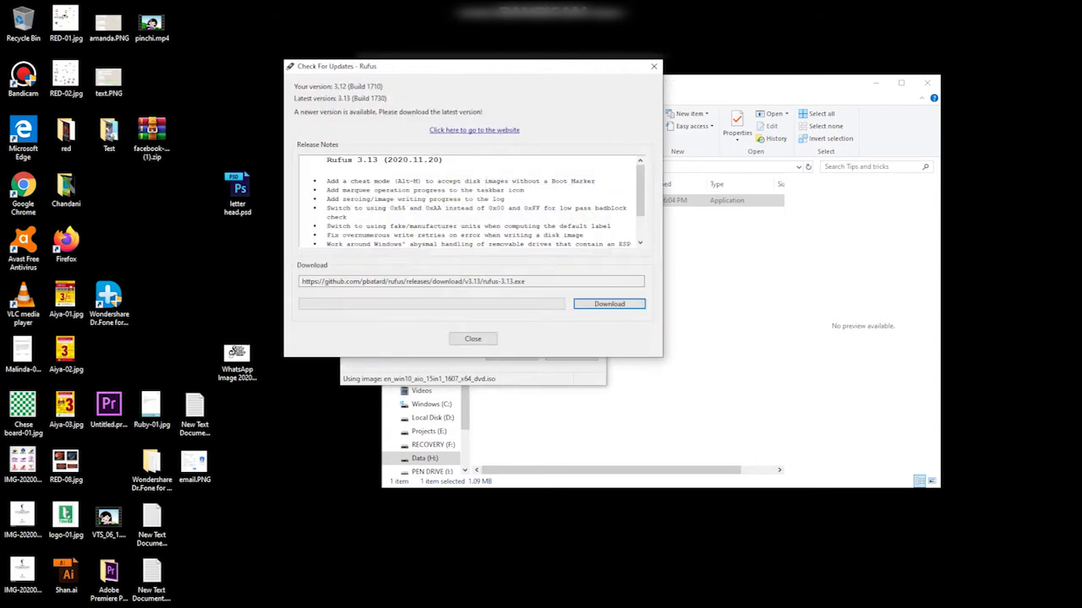
pyautogui.click(472, 338)
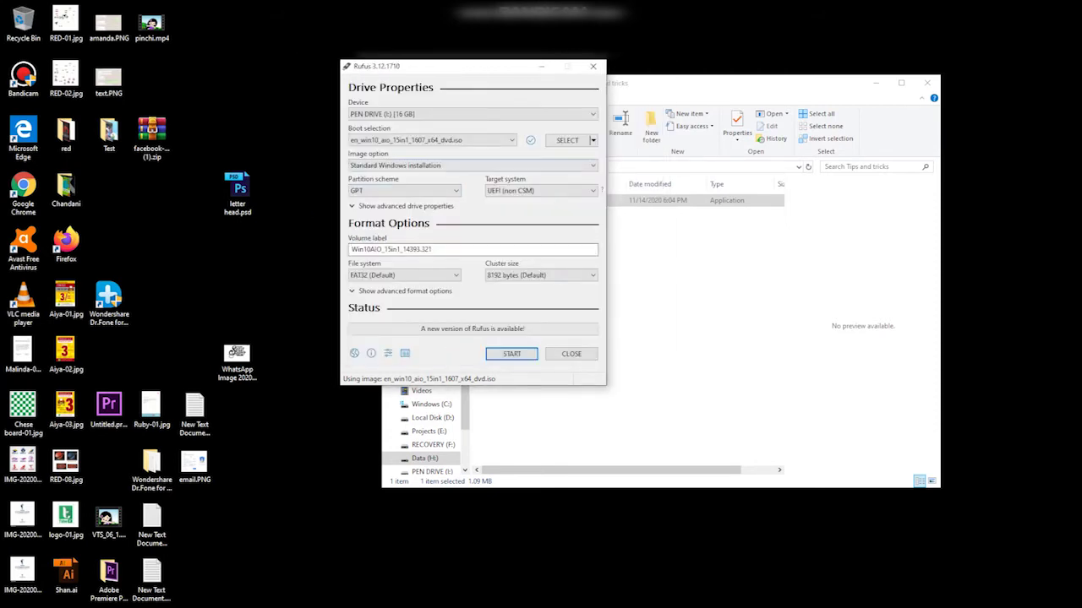
pyautogui.click(404, 190)
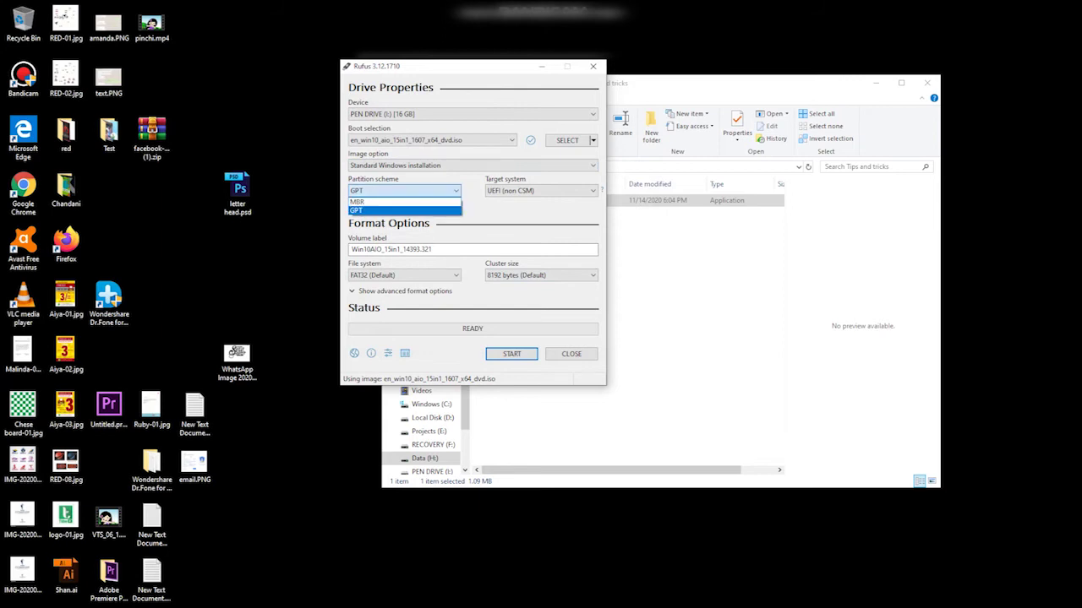
pyautogui.click(404, 190)
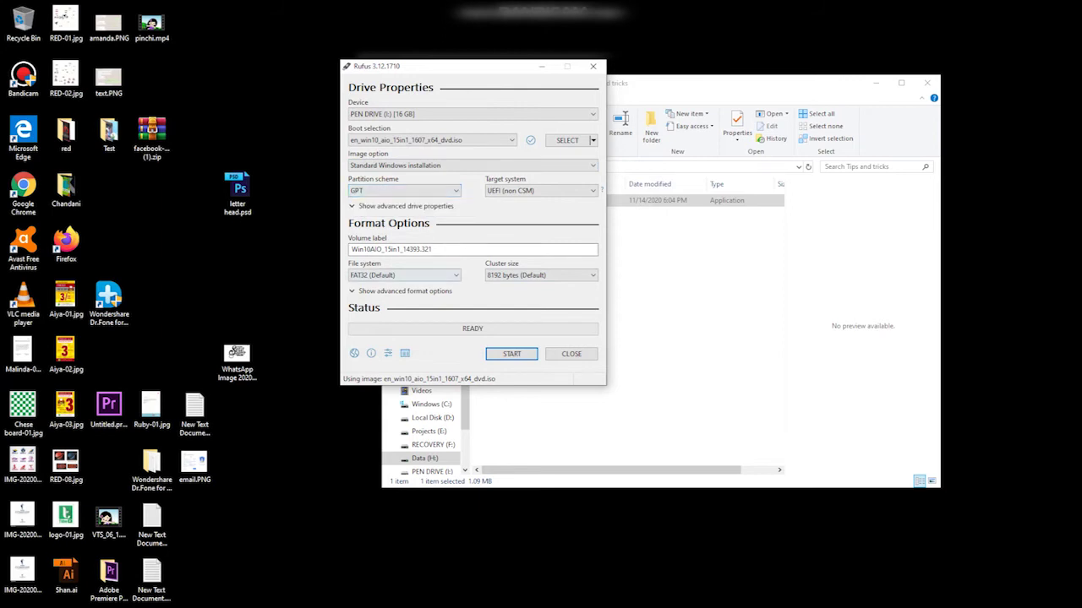
pyautogui.click(404, 275)
pyautogui.click(403, 288)
# Set the volume label of the bootable drive to Win10_bootable.
pyautogui.moveTo(431, 249); pyautogui.dragTo(375, 249)
pyautogui.press('BackSpace')
pyautogui.press('BackSpace')
pyautogui.write('bootable')
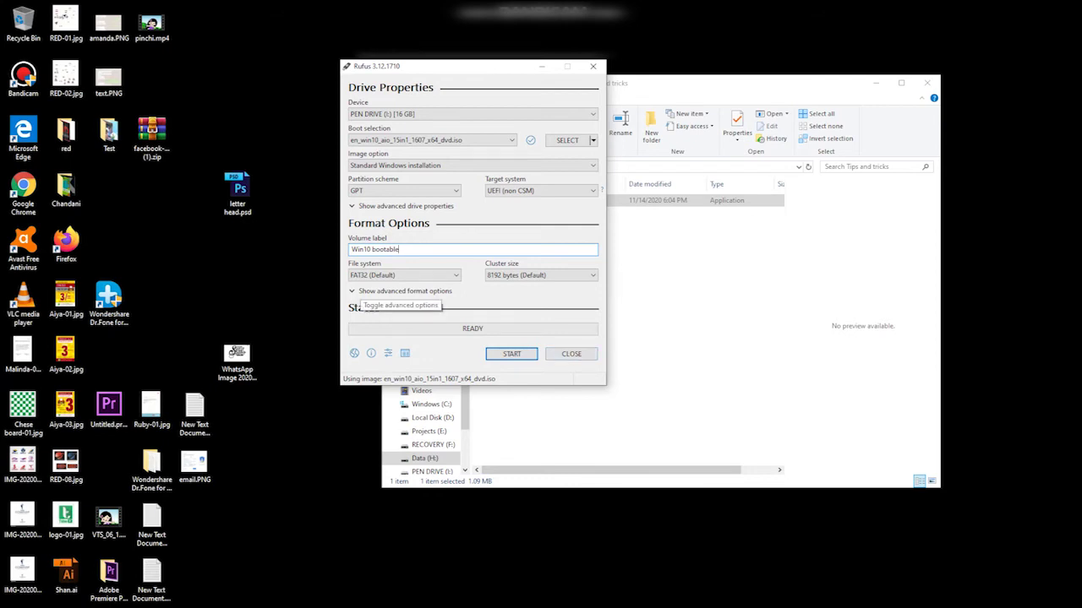
pyautogui.click(371, 250)
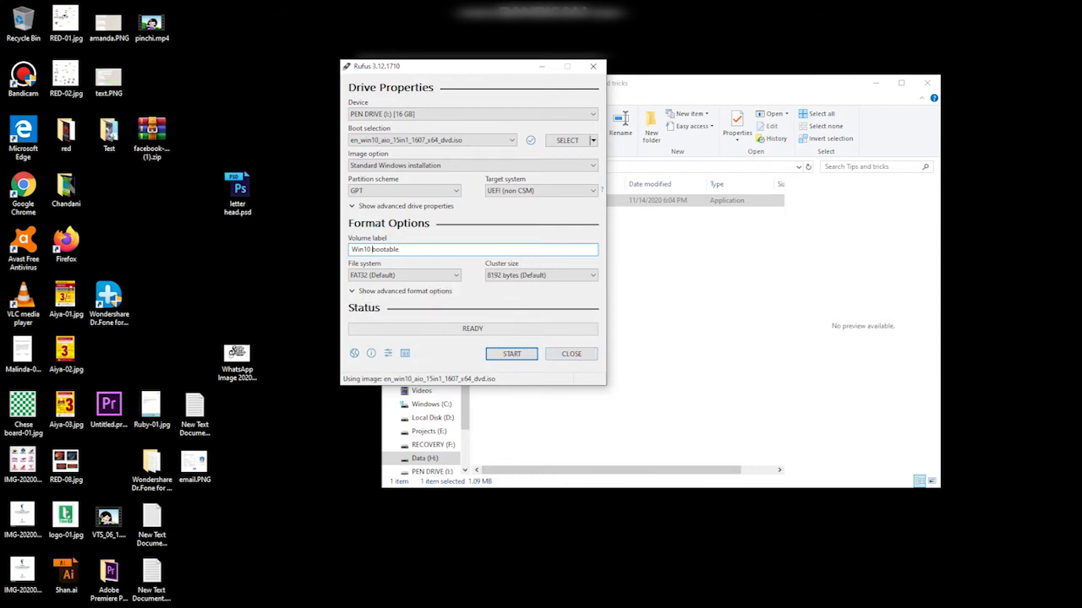
pyautogui.click(372, 249)
pyautogui.press('BackSpace')
pyautogui.write('_')
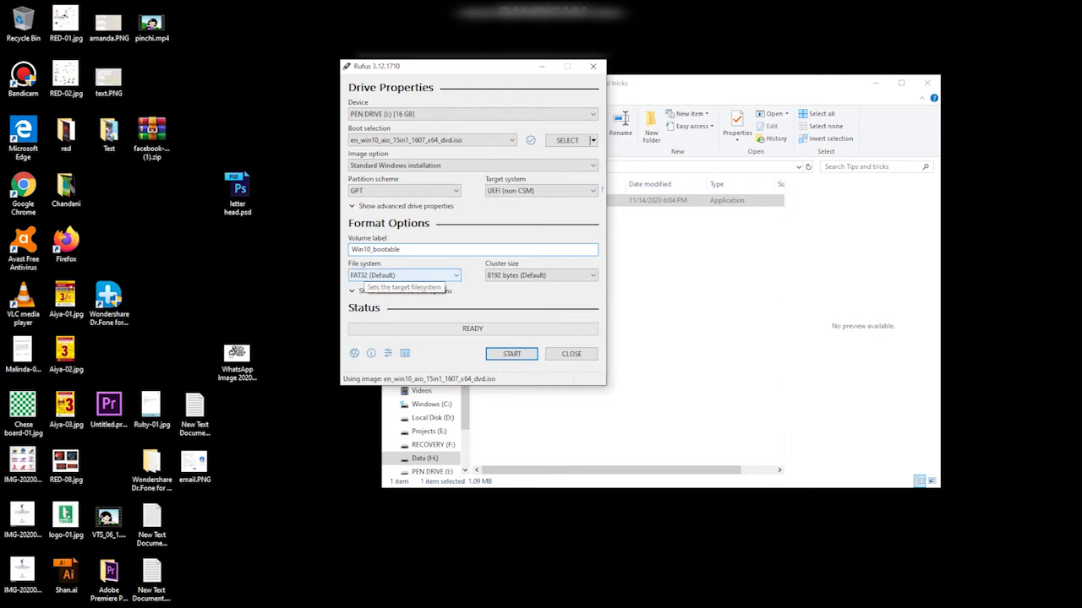
# Keep the FAT32 (Default) file system and start writing the ISO to PEN DRIVE (I:), agreeing to destroy all its data.
pyautogui.click(371, 275)
pyautogui.click(371, 275)
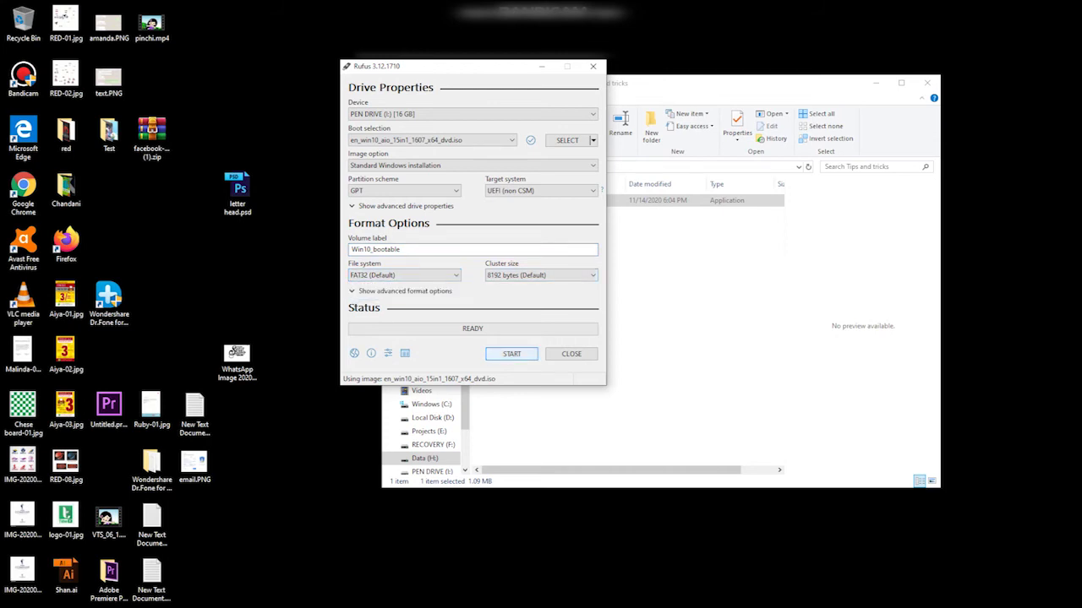
pyautogui.click(511, 353)
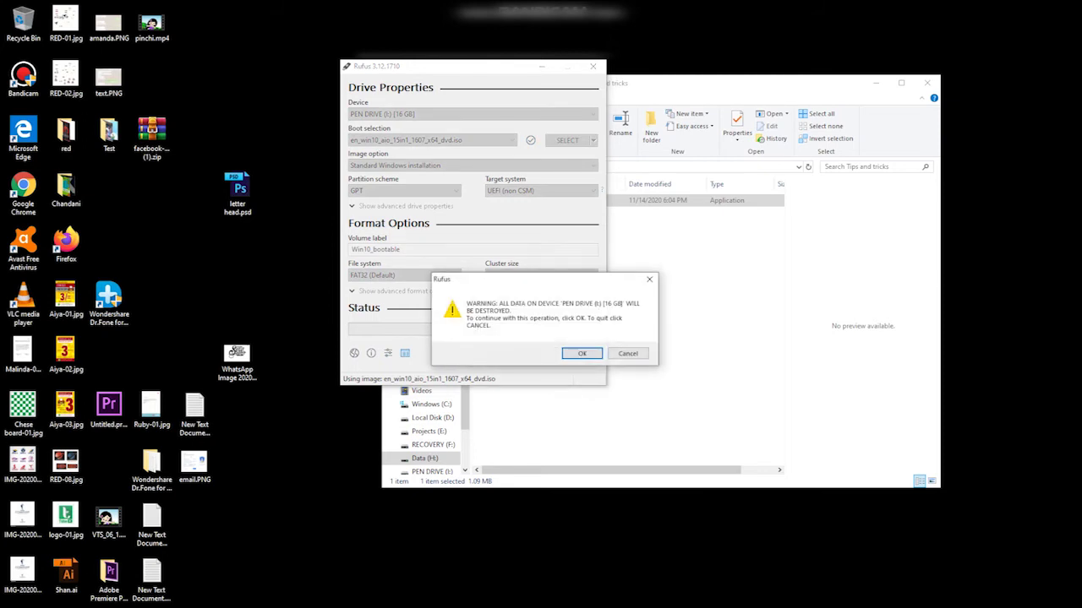
pyautogui.click(581, 353)
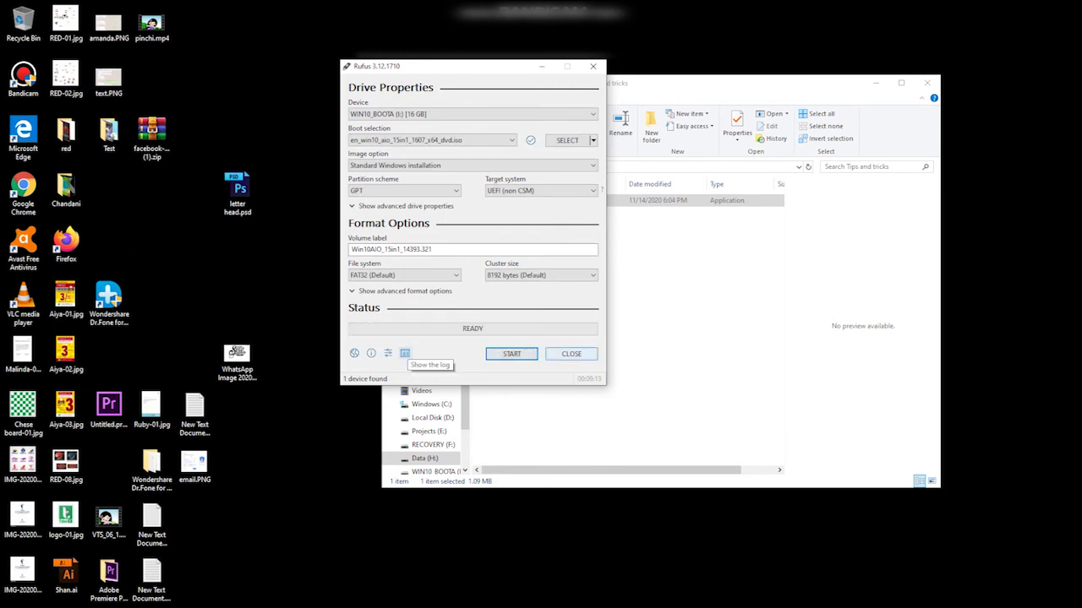
# Close Rufus and open the WIN10_BOOTA (I:) drive in File Explorer.
pyautogui.click(571, 353)
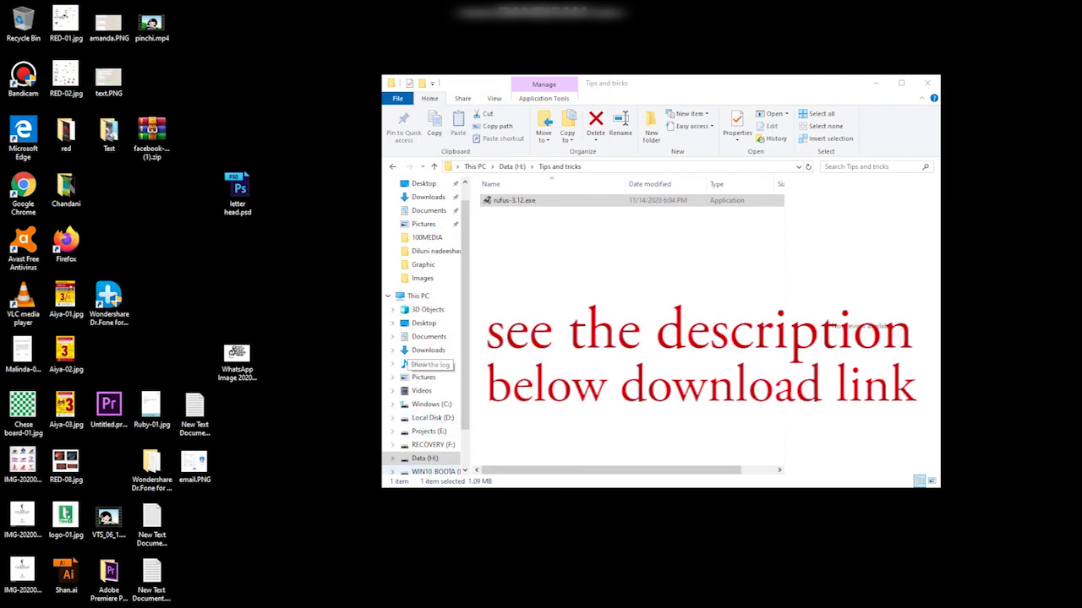
pyautogui.click(431, 445)
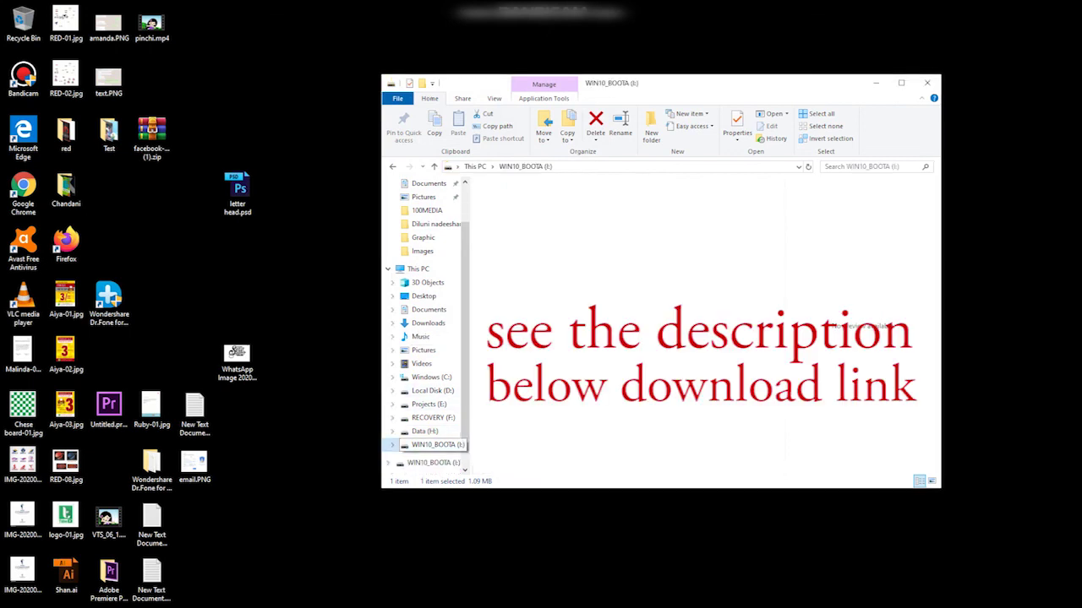